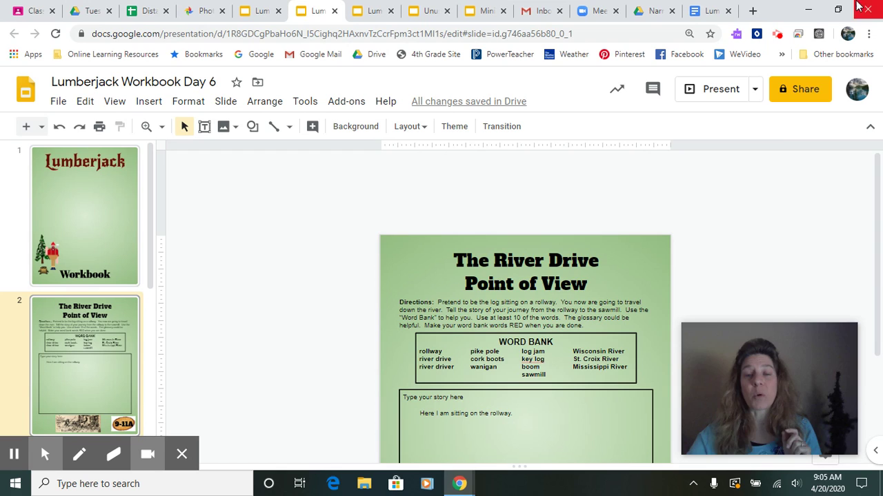
Step: Review the directions, word bank and story box on the River Drive Point of View slide
scroll(80, 334, down, 1)
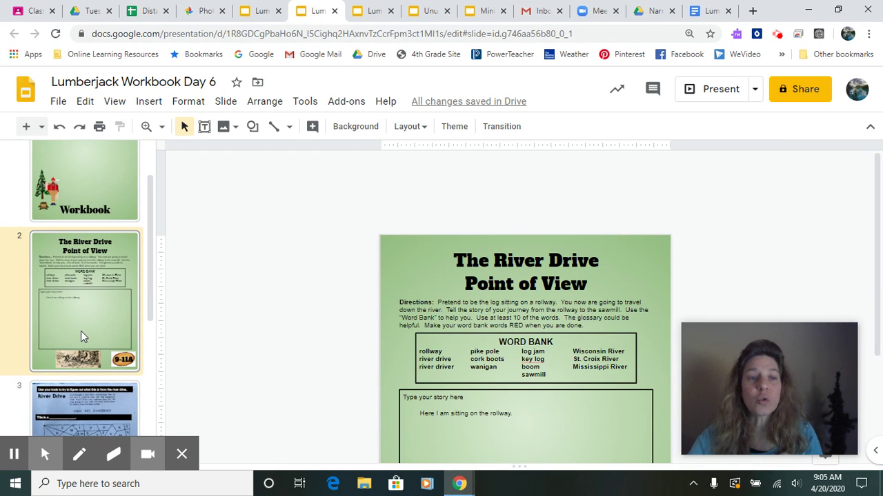
click(504, 432)
scroll(505, 421, down, 1)
scroll(507, 361, down, 1)
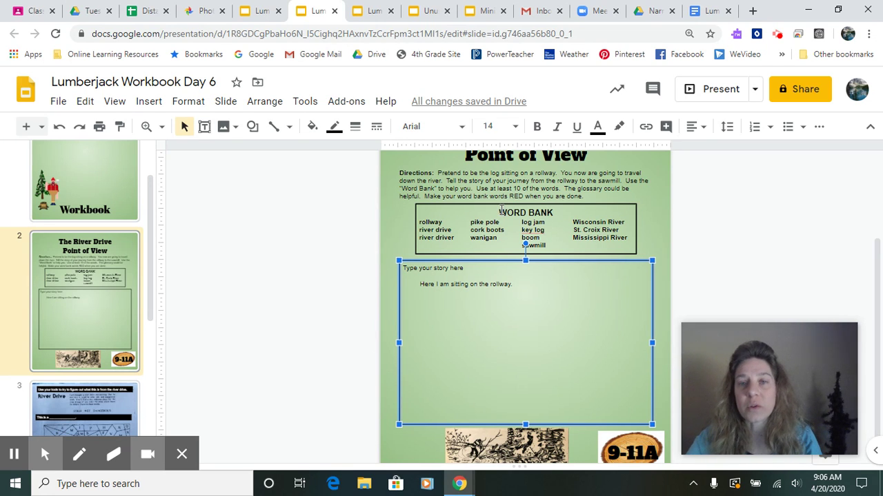
Step: In the Lumberjack Interactive Booklet Entire Book presentation, view the River Drive page and the Lumberjack Glossary slide
click(372, 11)
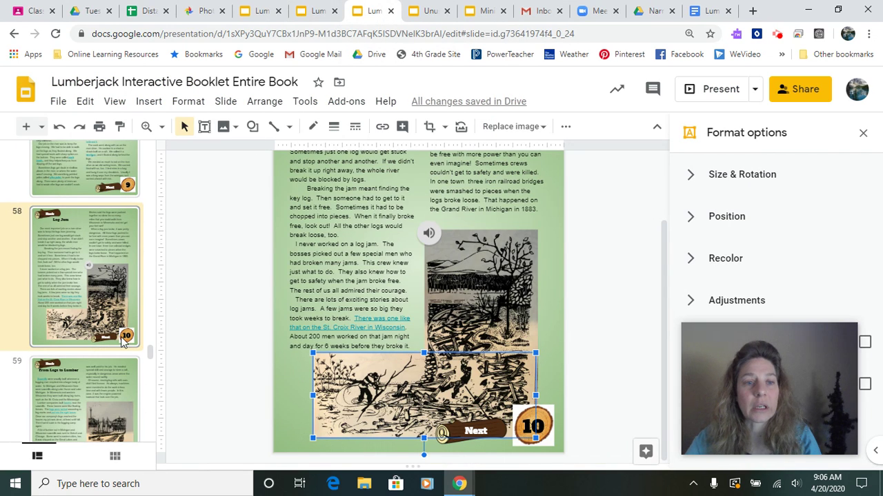
scroll(121, 337, down, 2)
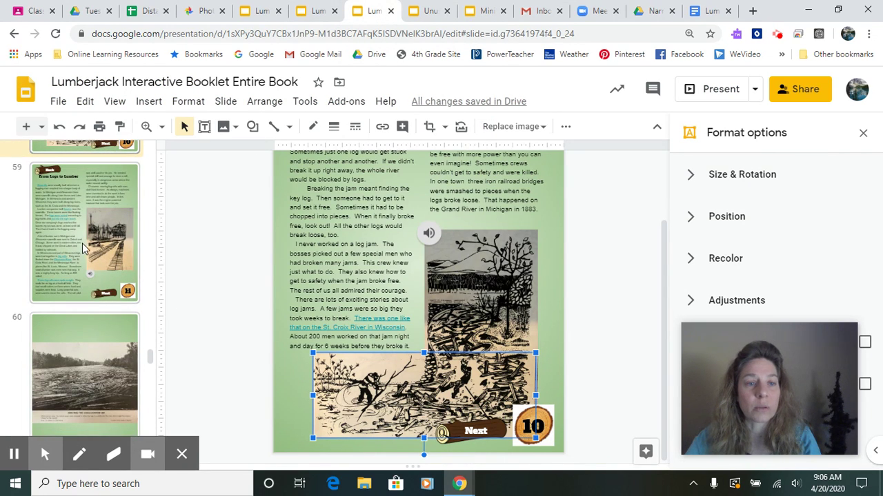
scroll(86, 243, up, 3)
click(95, 172)
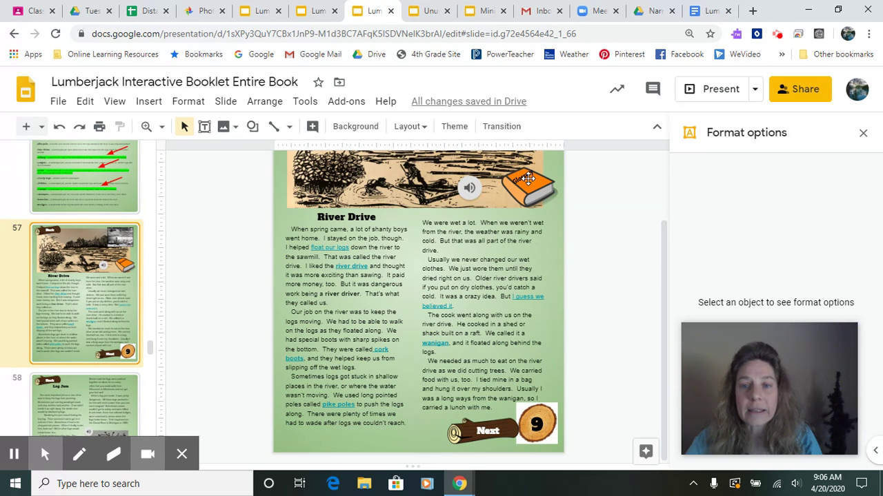
click(86, 187)
scroll(369, 262, up, 3)
scroll(369, 262, down, 2)
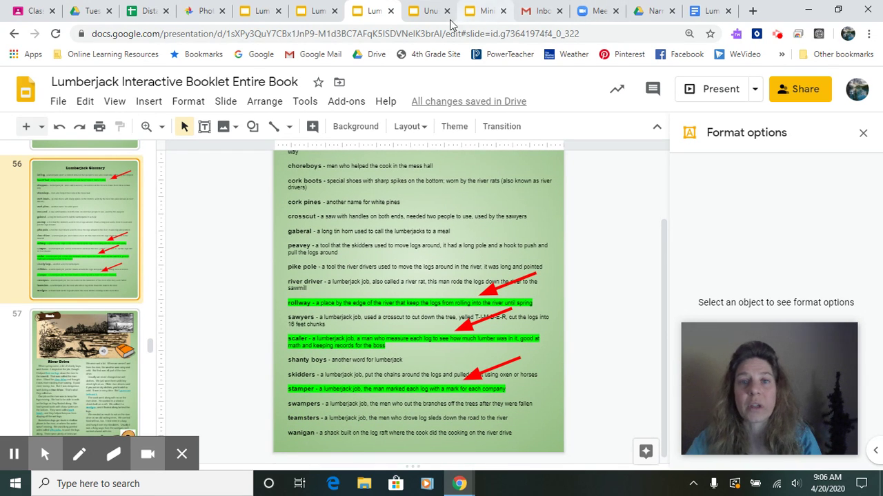
Step: Back in Lumberjack Workbook Day 6, colour the word "rollway" red in the story box sentence
click(317, 10)
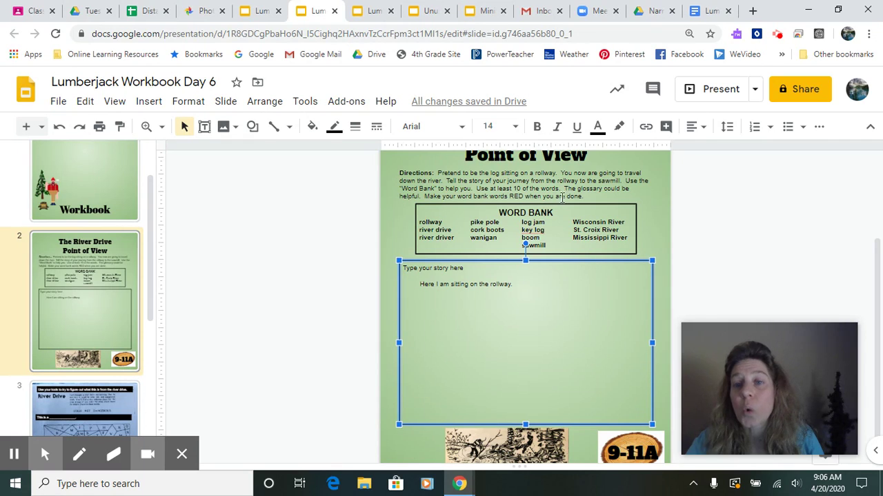
click(509, 285)
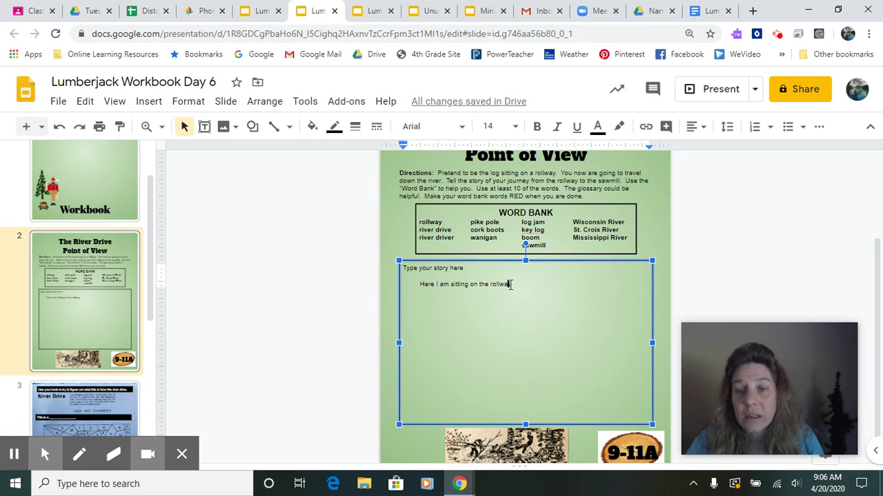
drag(511, 285, 489, 285)
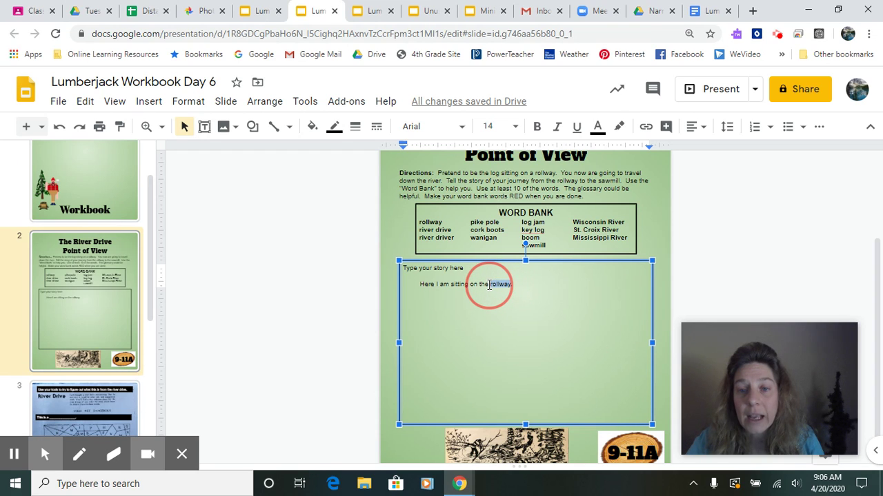
click(599, 133)
click(623, 174)
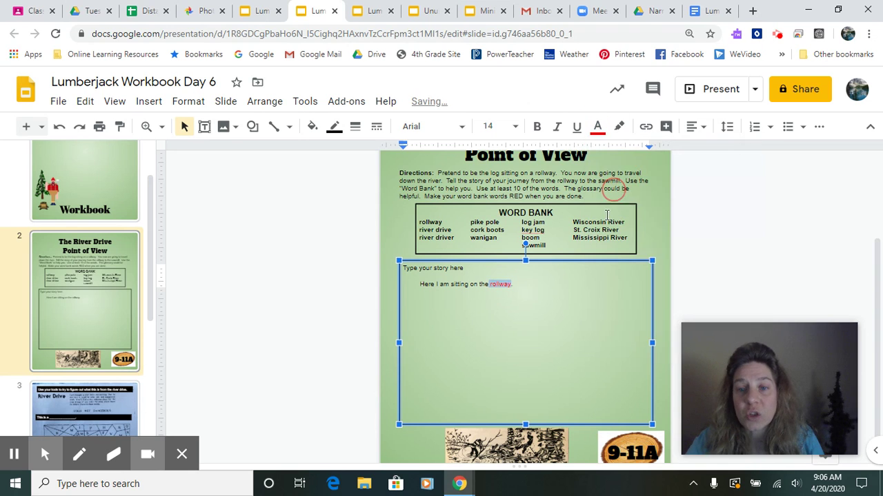
click(544, 356)
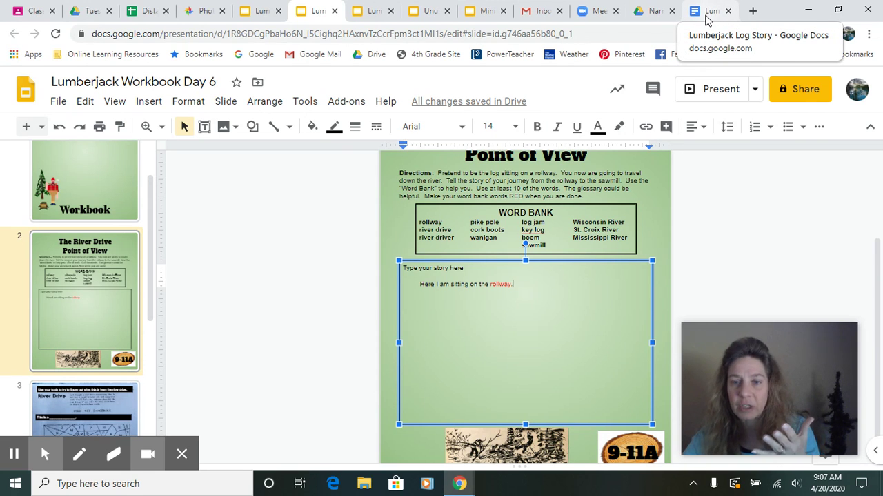
Step: Switch to the Lumberjack Log Story document and read the sample story "My Last Days - Memoir of a White Pine"
click(706, 11)
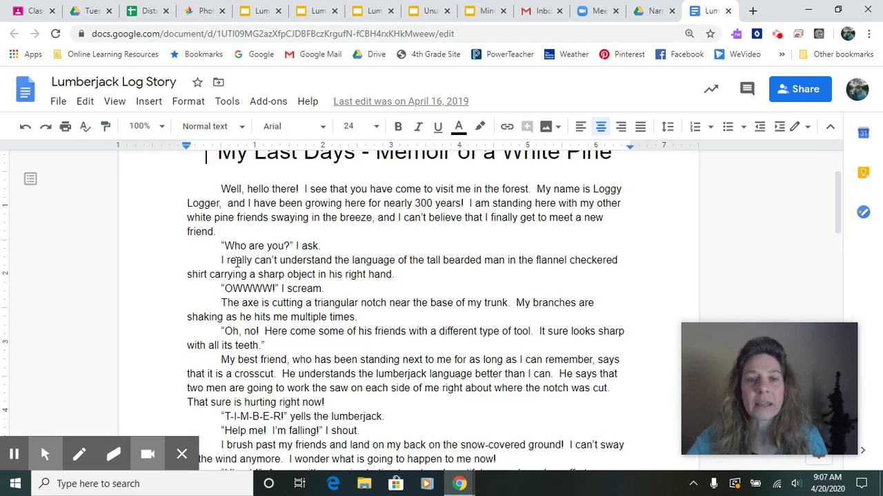
scroll(237, 261, up, 1)
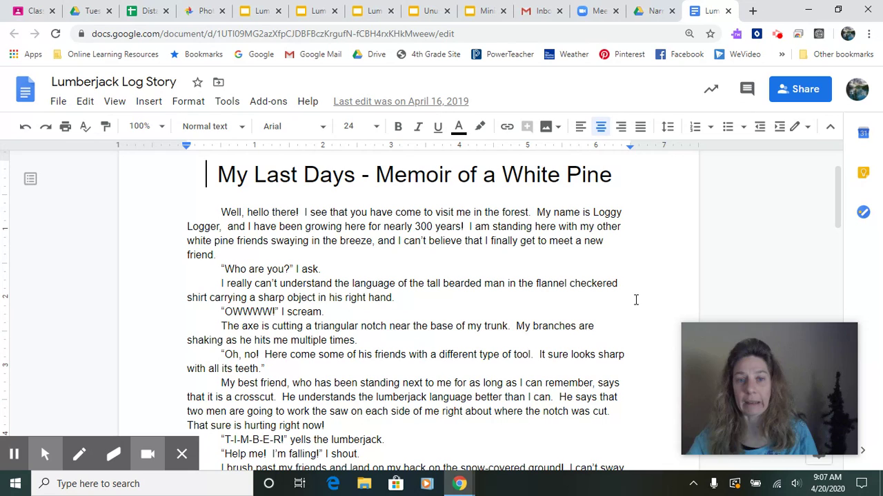
scroll(636, 299, down, 2)
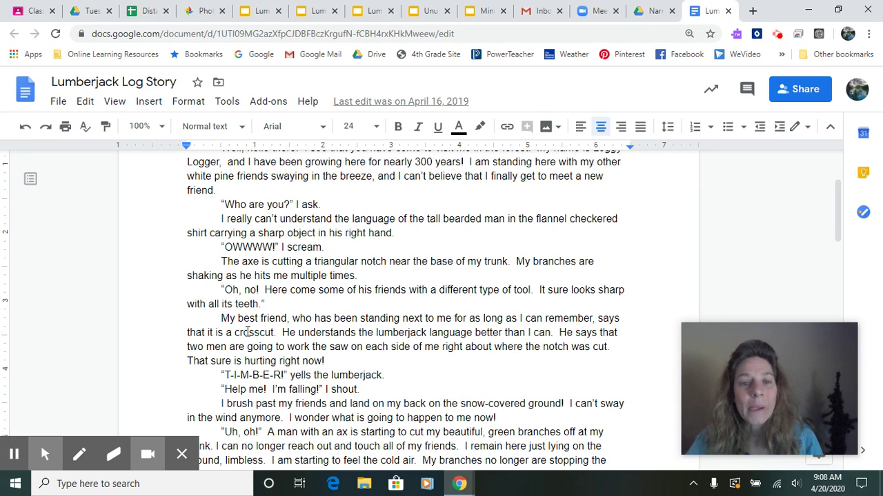
scroll(257, 322, down, 2)
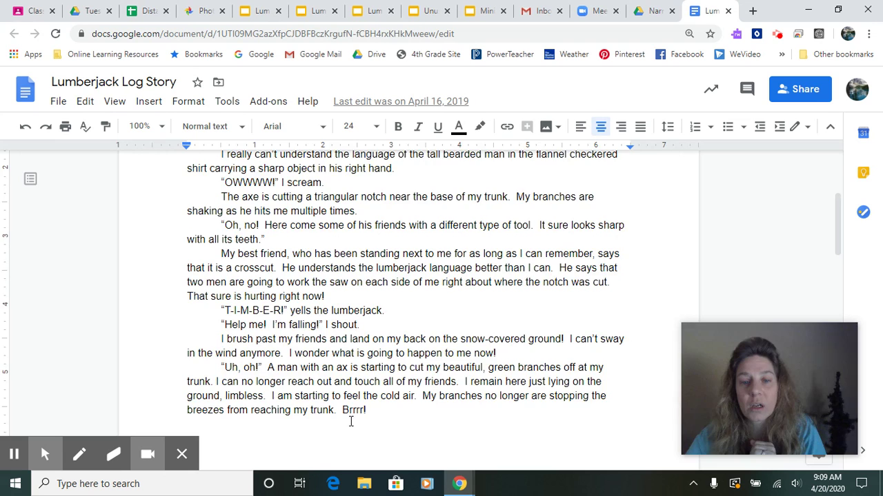
scroll(354, 420, down, 8)
scroll(354, 420, up, 10)
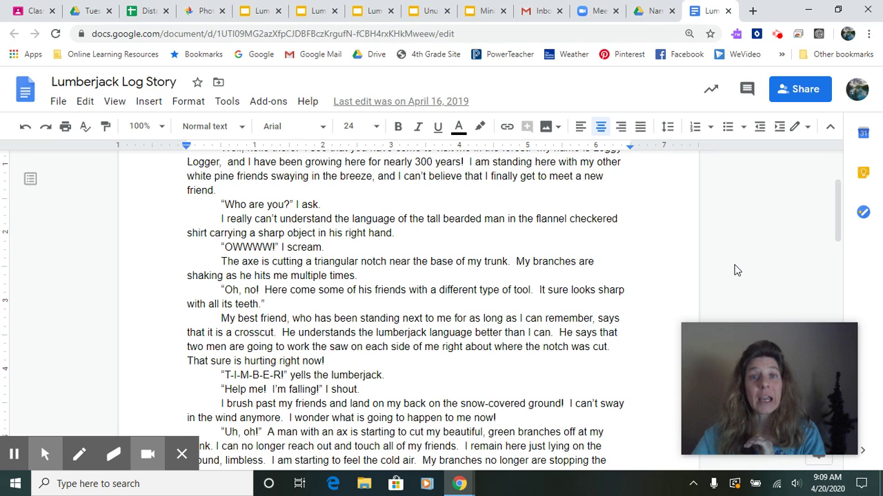
Step: In the Lumberjack Workbook Interactive Booklet presentation, examine the directions, word bank and story box on the River Drive Point of View slide
click(267, 14)
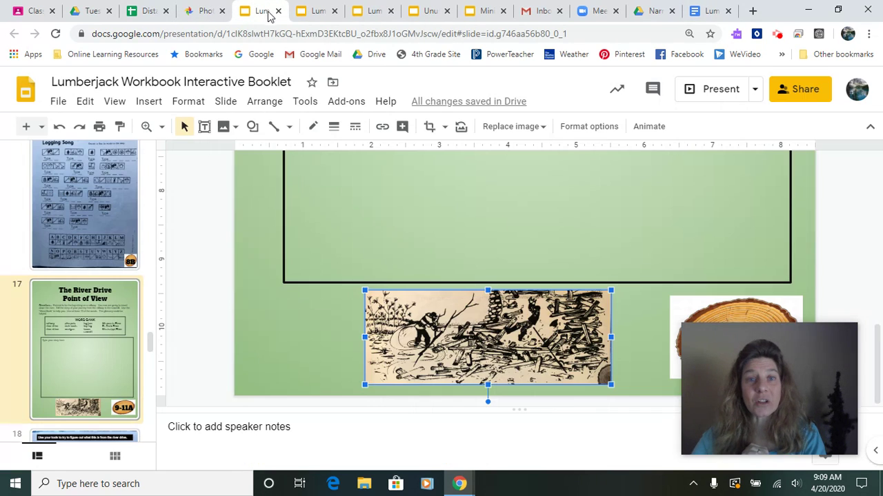
click(92, 370)
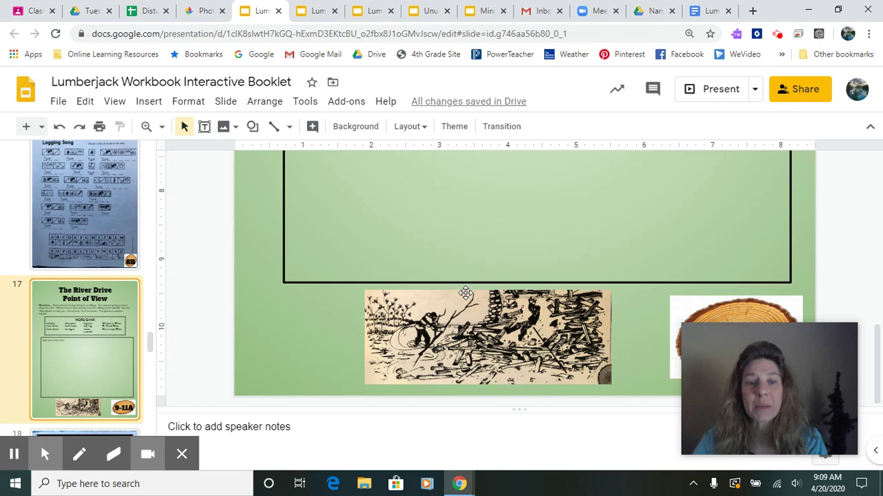
scroll(475, 289, up, 7)
scroll(497, 339, down, 2)
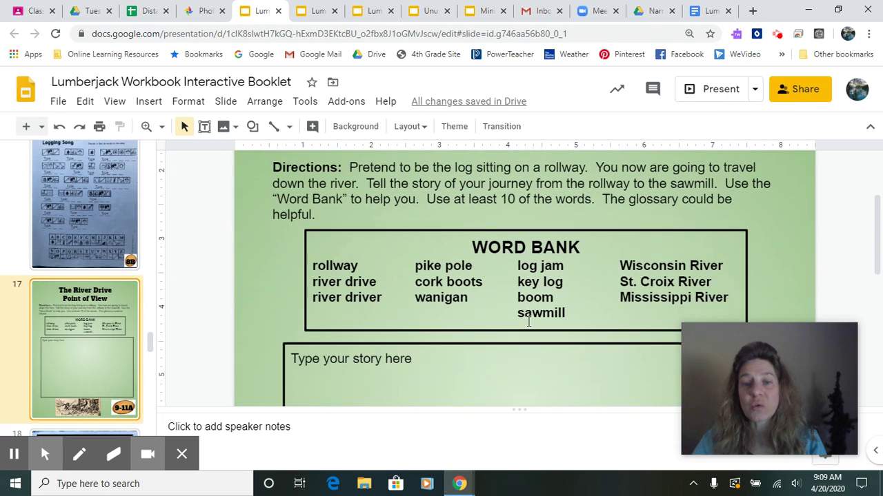
scroll(360, 267, down, 4)
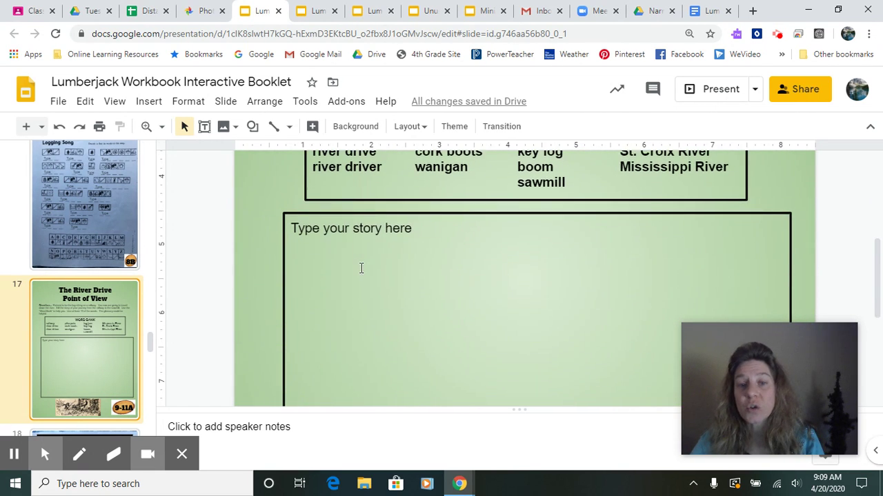
scroll(360, 259, up, 2)
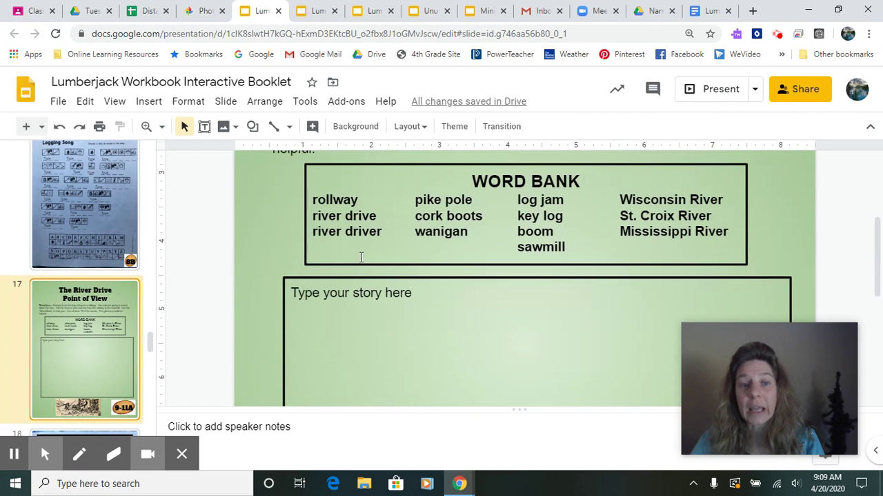
Step: Return to Lumberjack Workbook Day 6 and set the slide view zoom to 100% to read the Point of View page
click(319, 11)
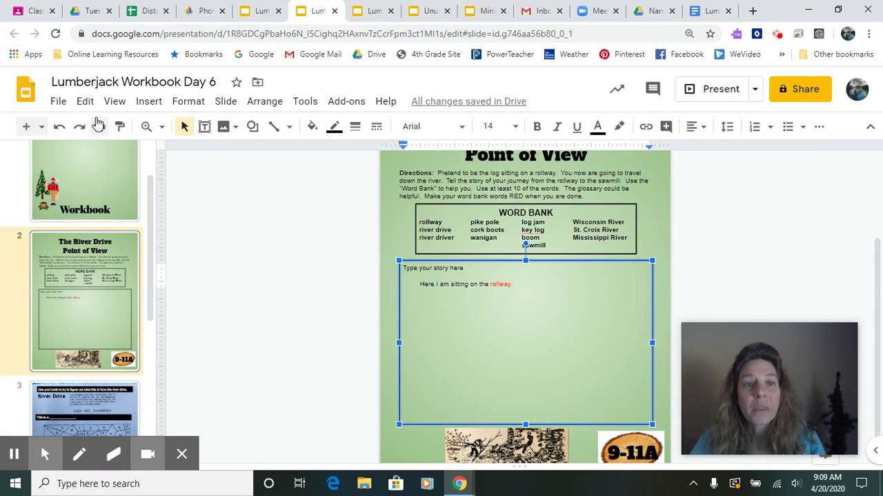
click(117, 105)
mouse_move(172, 259)
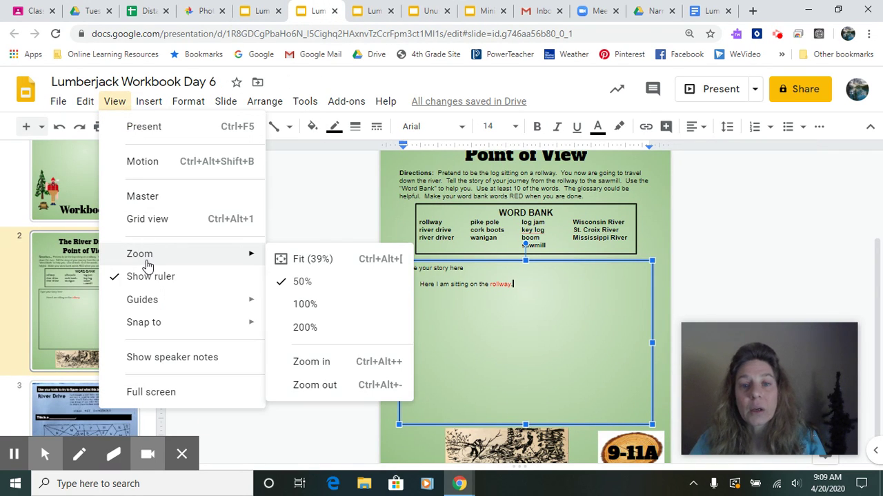
click(307, 304)
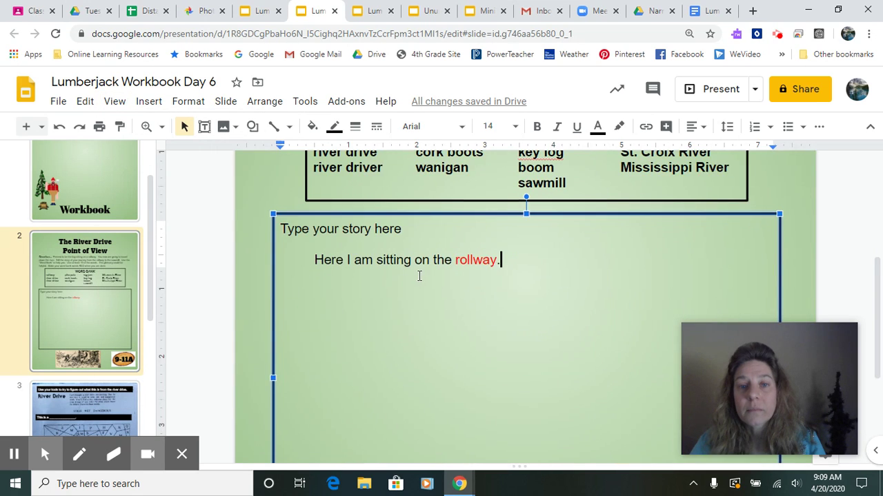
scroll(418, 273, up, 1)
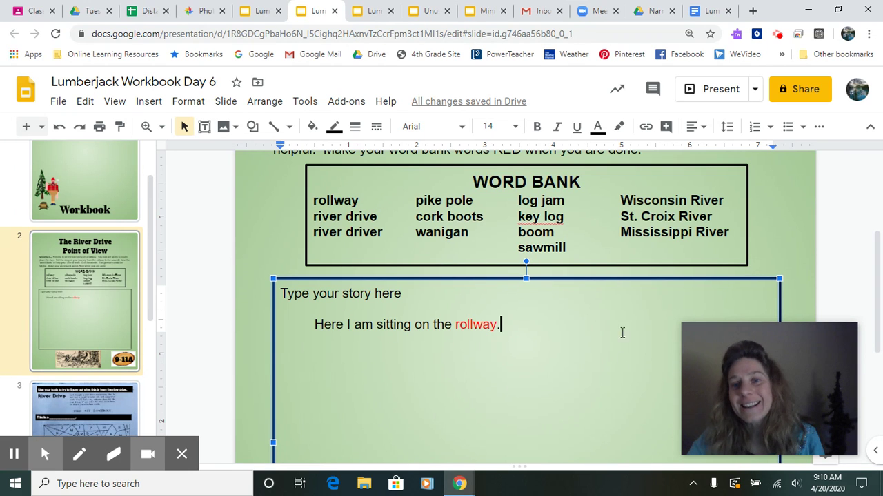
scroll(622, 333, up, 3)
scroll(600, 386, down, 3)
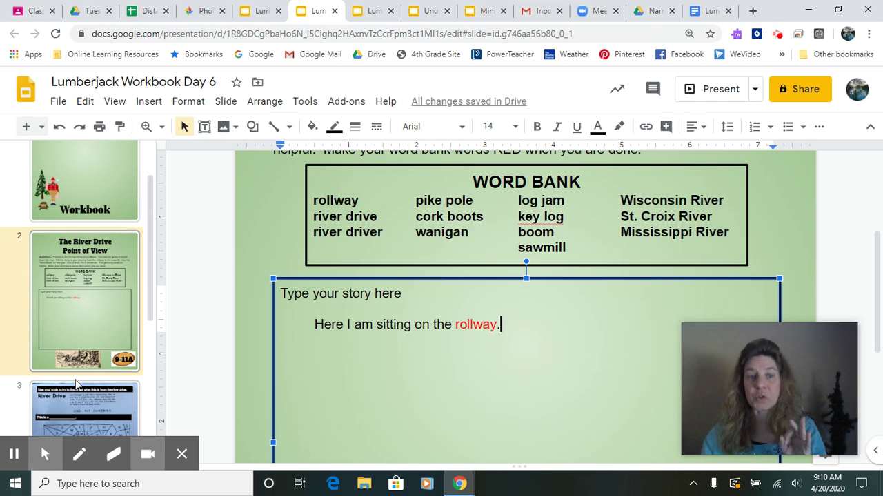
Step: Open the River Drive puzzle on slide 3 and examine its instructions, the words COLD WET DANGEROUS and the lettered areas
scroll(71, 336, down, 2)
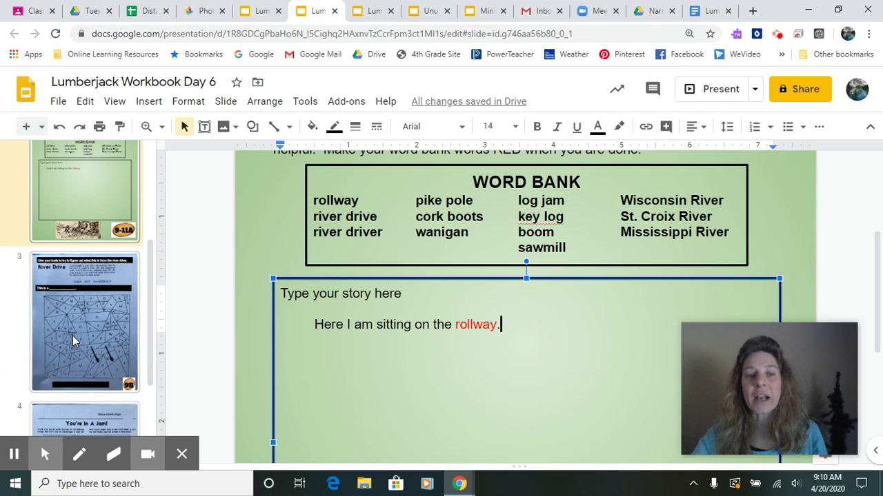
click(72, 336)
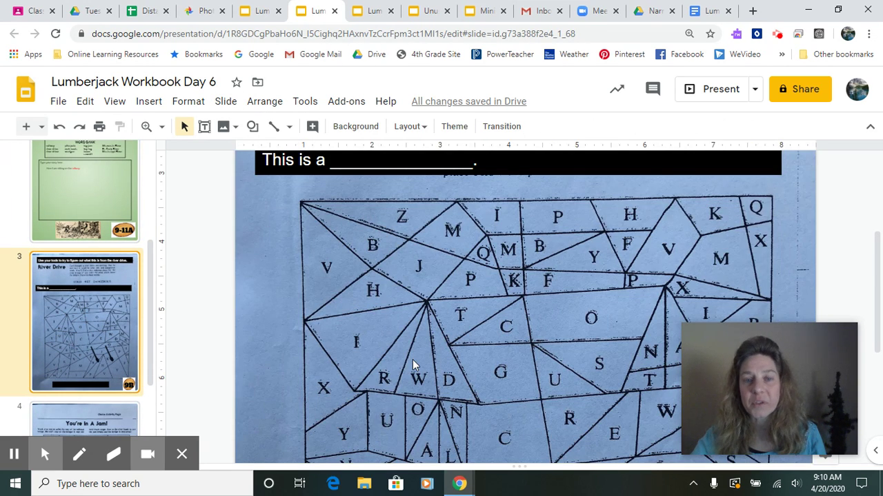
scroll(412, 365, up, 1)
scroll(412, 359, down, 1)
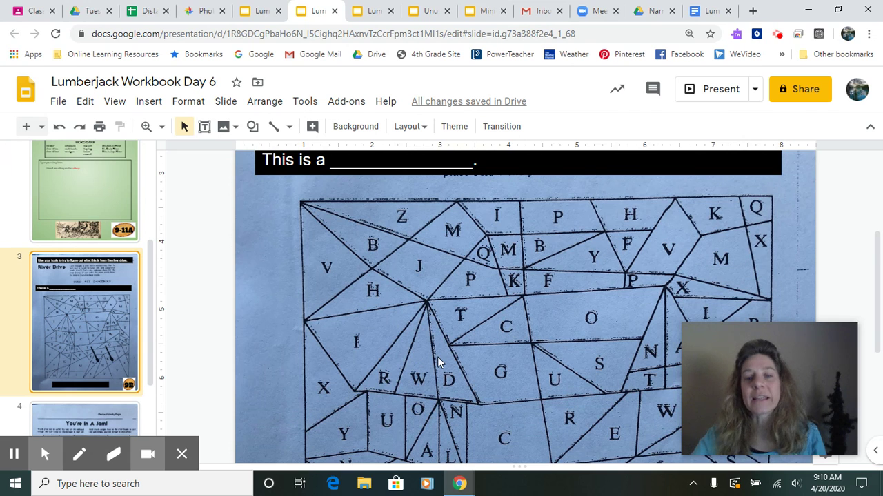
scroll(437, 357, down, 1)
scroll(438, 352, down, 3)
scroll(439, 350, up, 2)
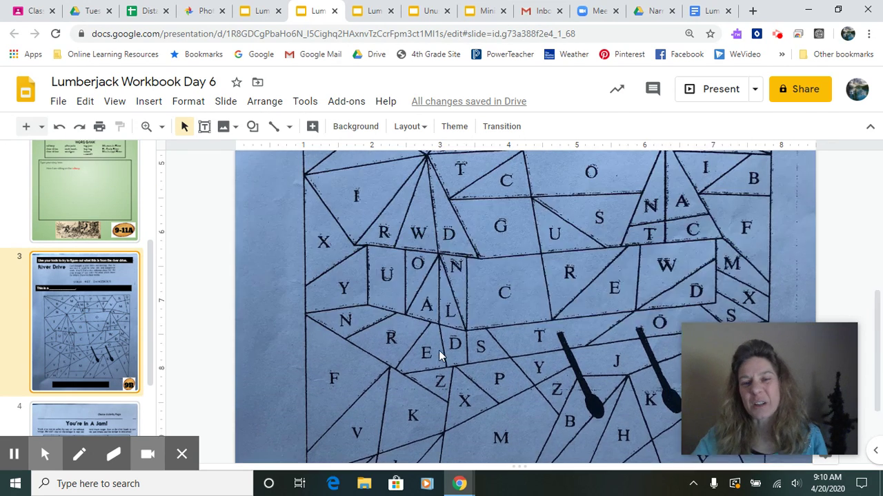
scroll(439, 351, up, 4)
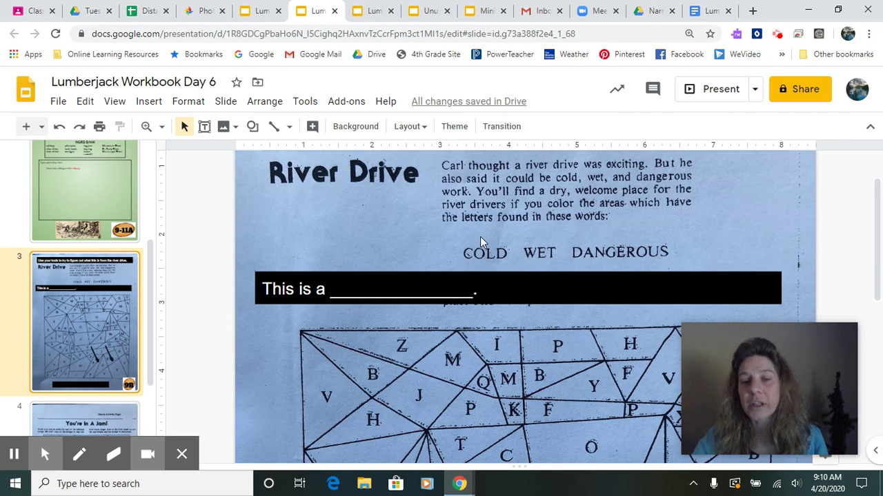
scroll(498, 236, down, 2)
scroll(498, 236, up, 1)
scroll(498, 231, down, 2)
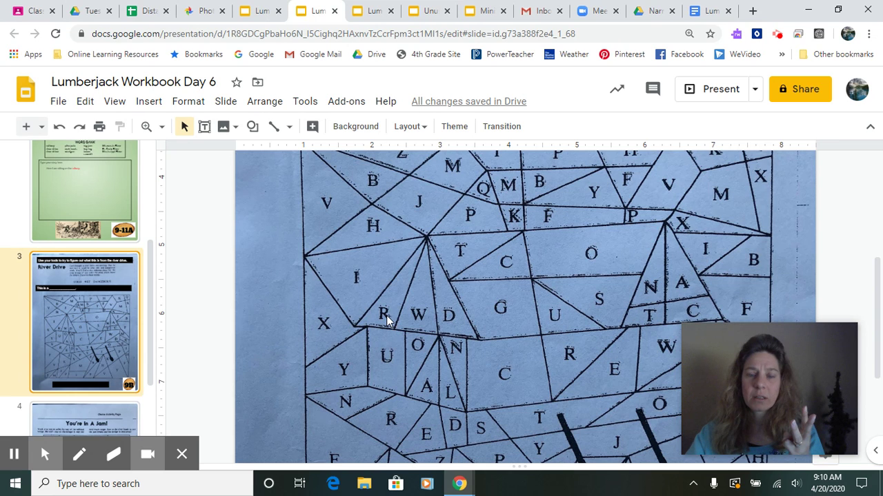
scroll(386, 318, up, 5)
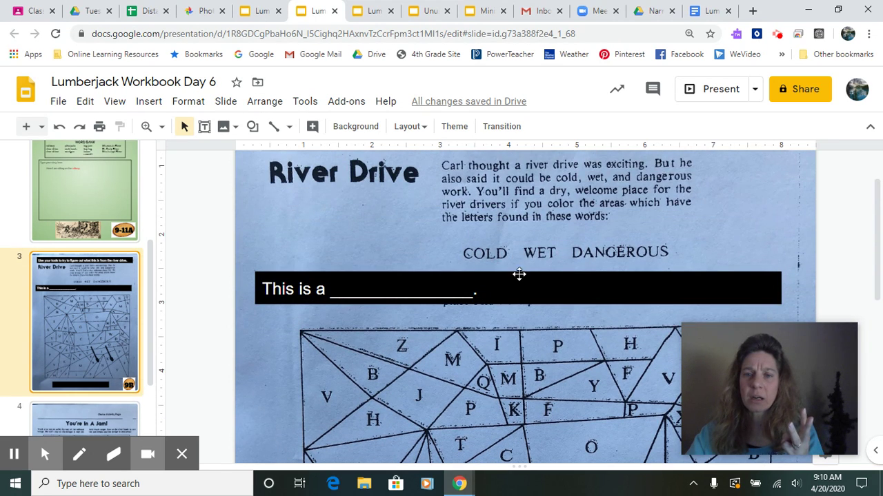
scroll(457, 338, down, 5)
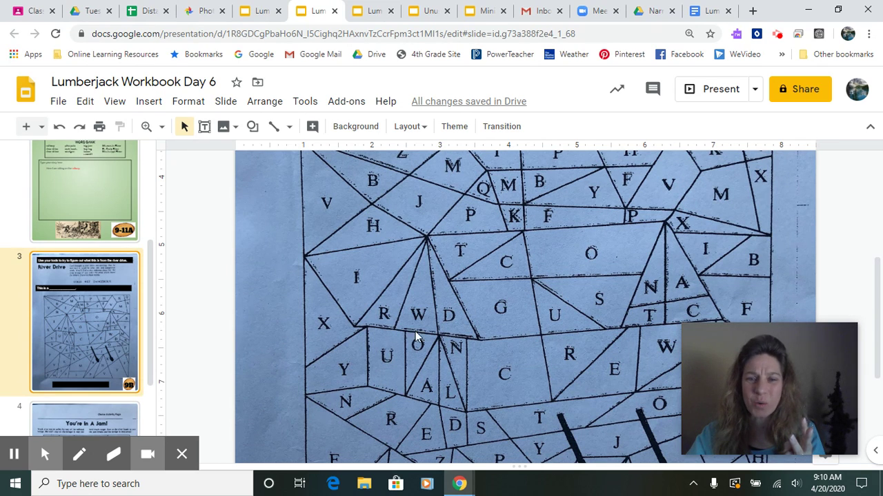
Step: Draw a triangle over the adjoining R, W and D areas of the River Drive puzzle, then resize, rotate and move it to fit
click(253, 126)
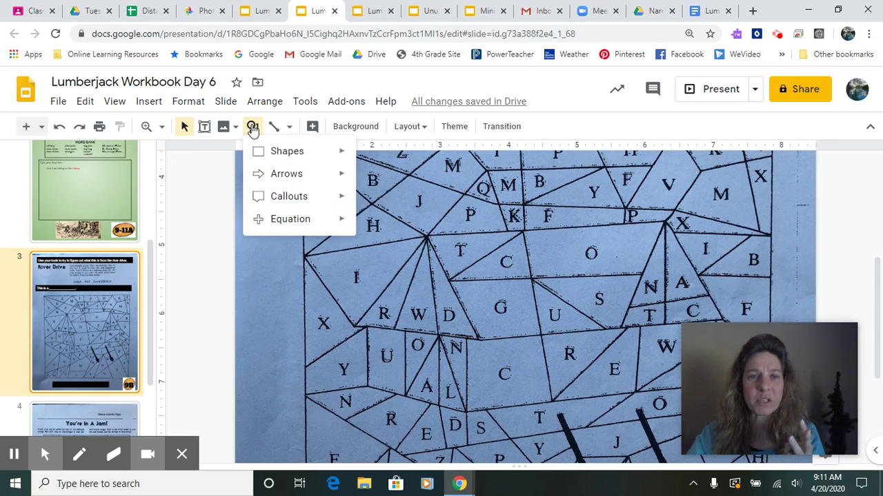
mouse_move(286, 158)
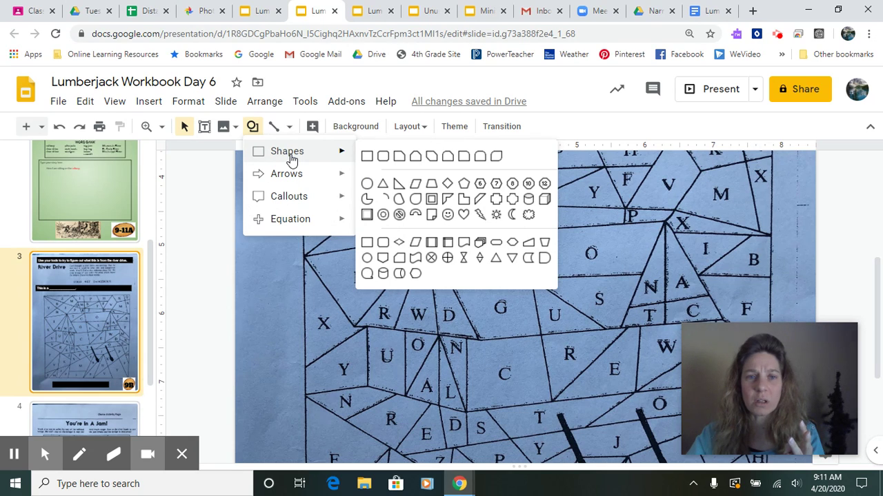
click(381, 185)
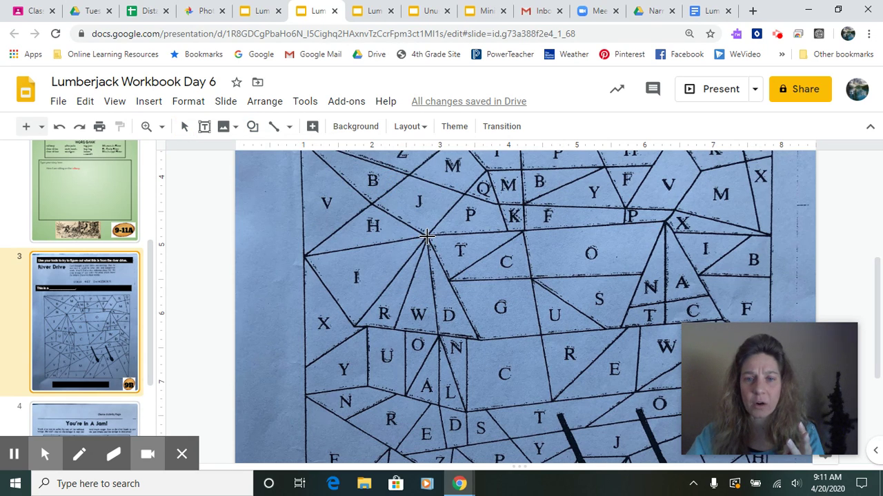
drag(427, 236, 358, 325)
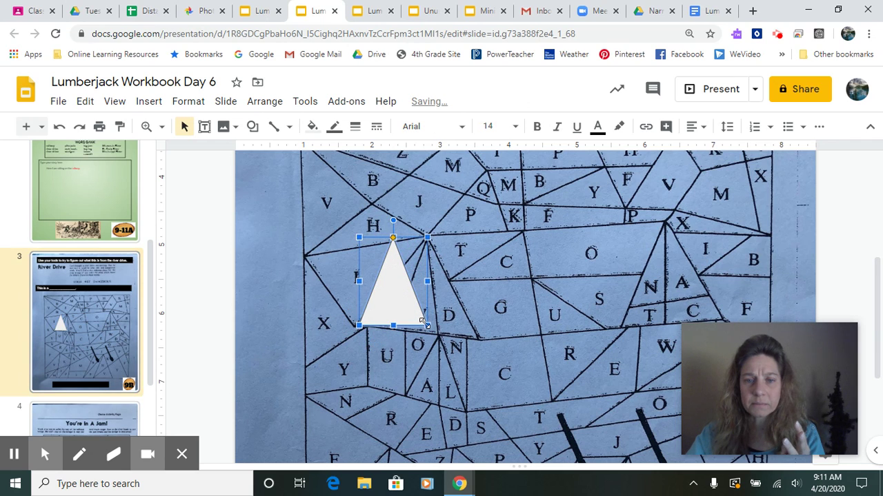
drag(425, 324, 476, 336)
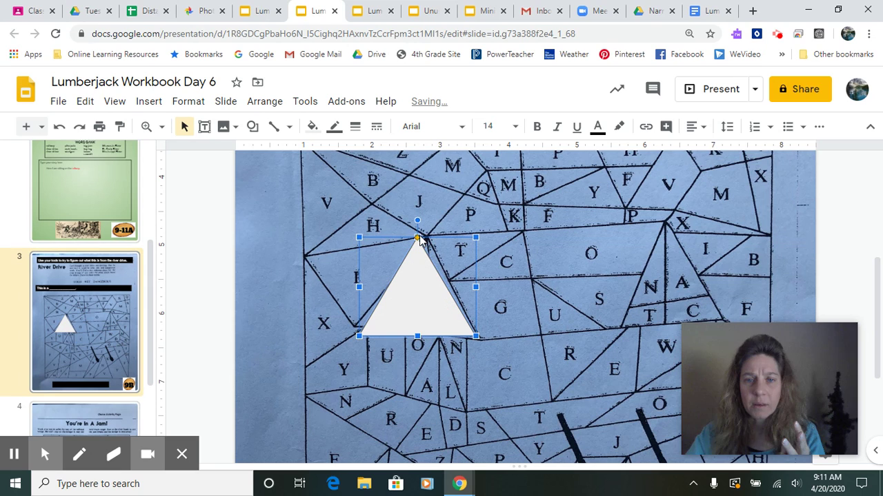
mouse_move(418, 219)
mouse_down()
mouse_move(433, 222)
mouse_move(425, 222)
mouse_up()
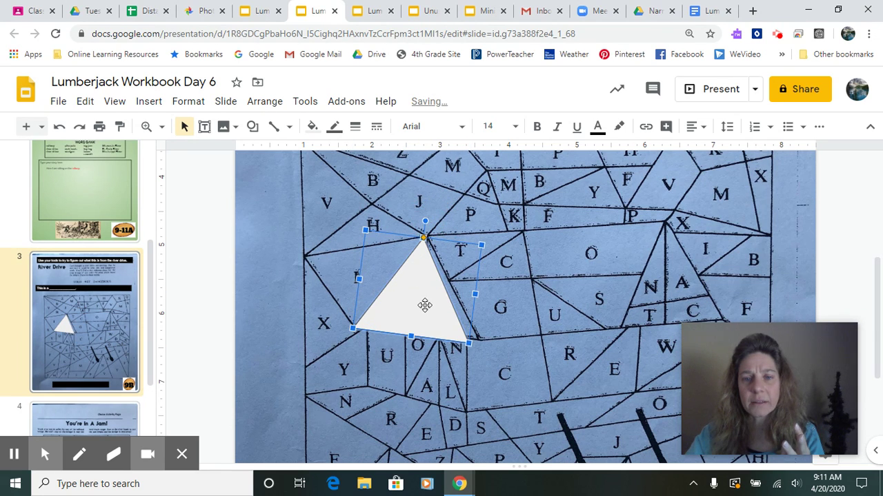
drag(434, 309, 444, 301)
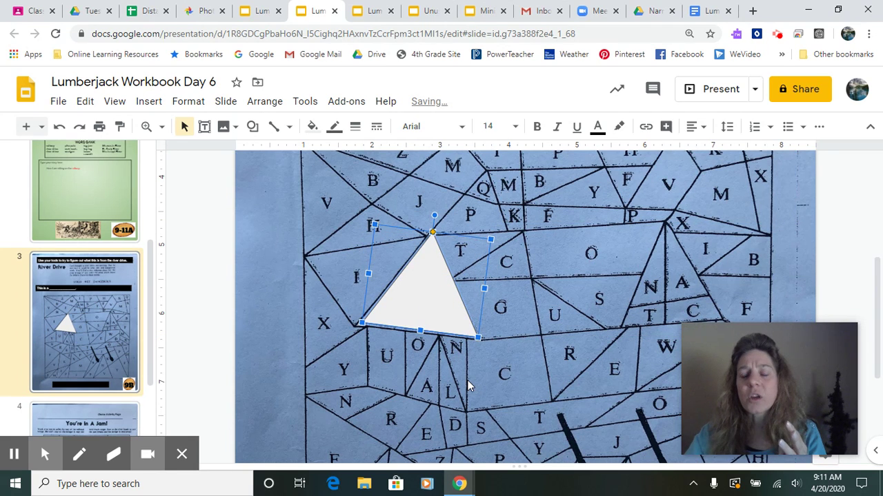
Step: Cover the four-sided W and D area beside the E with a rectangle, widened and slightly rotated to match its edges
scroll(468, 386, down, 2)
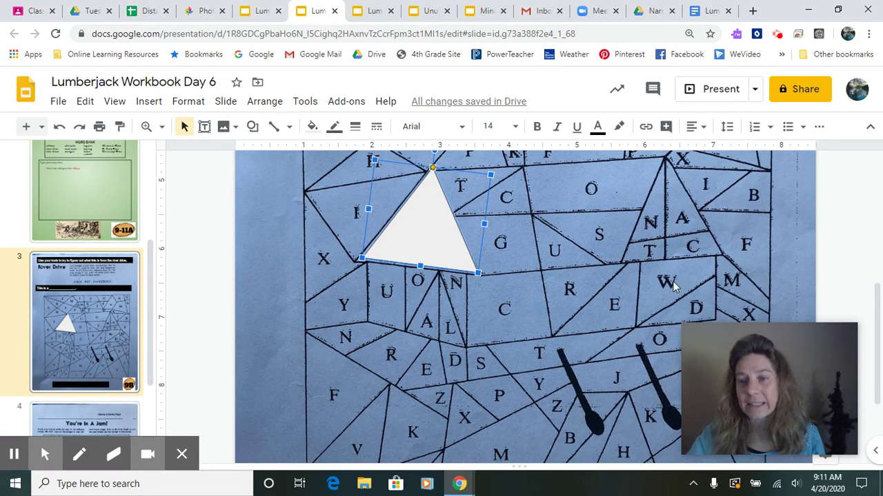
click(253, 129)
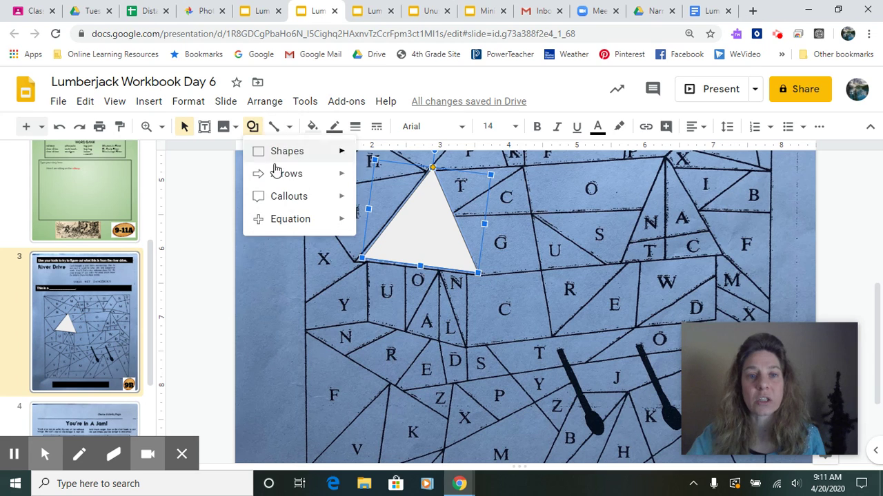
mouse_move(296, 162)
click(367, 157)
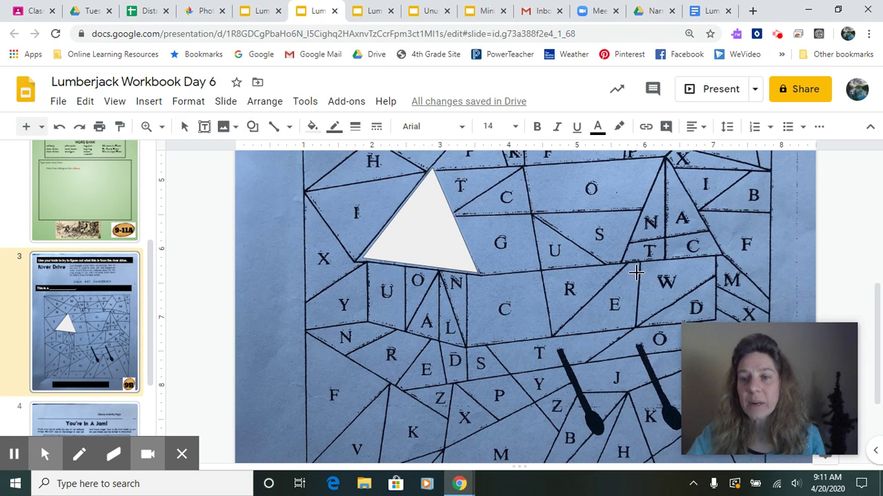
drag(640, 261, 716, 324)
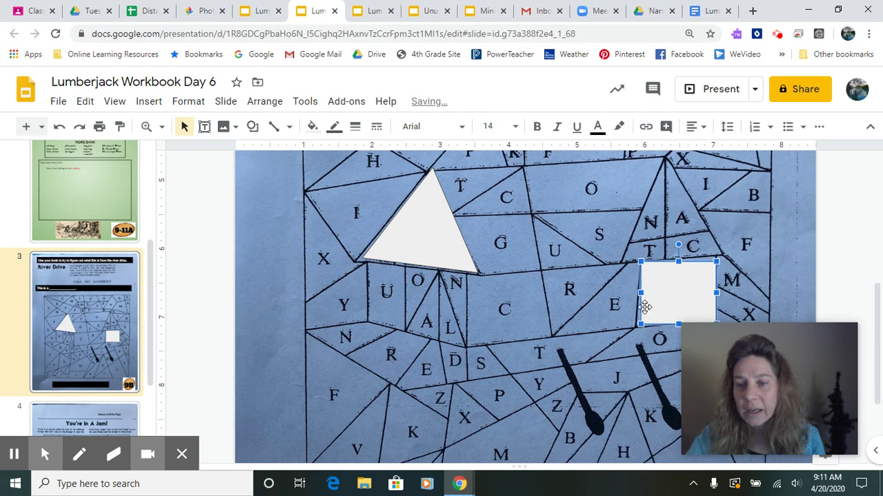
drag(639, 292, 634, 292)
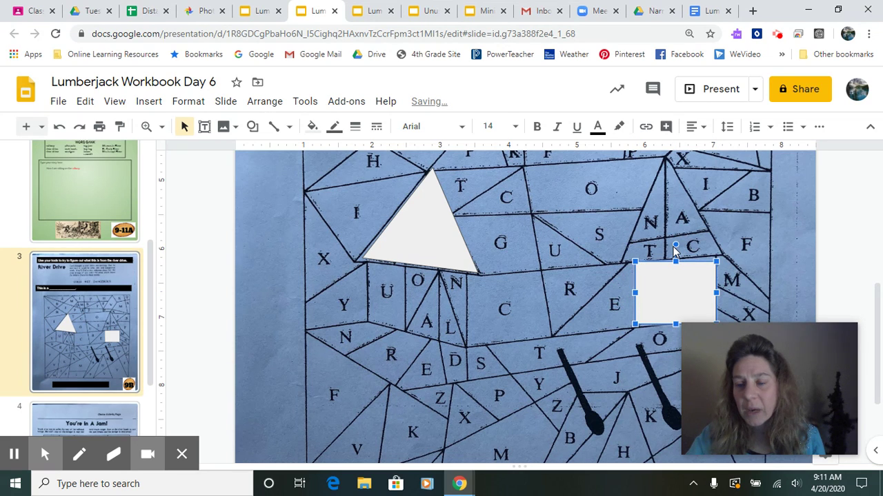
drag(675, 245, 670, 245)
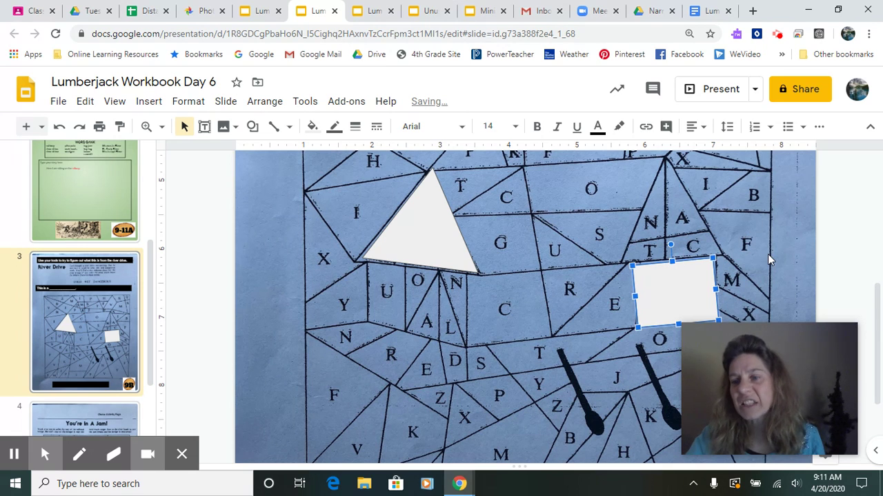
Step: Select the "This is a ____" answer box above the puzzle and look back over the covered letter areas
scroll(449, 237, up, 3)
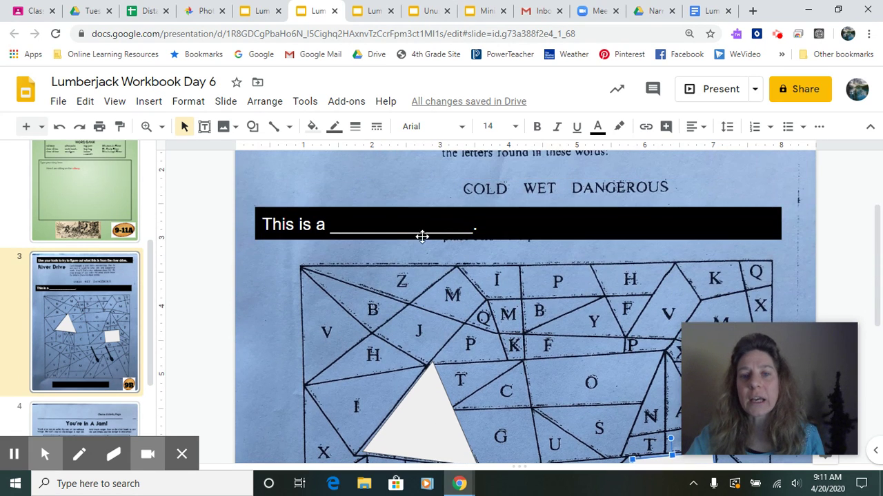
click(403, 229)
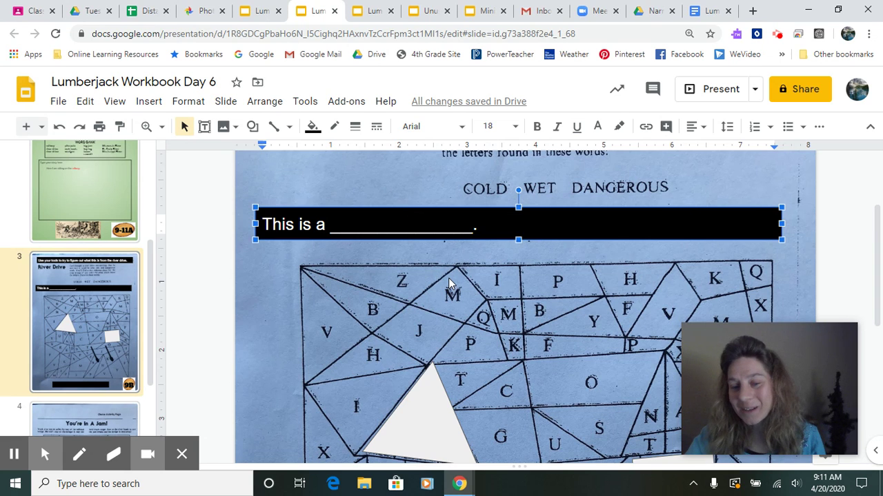
scroll(449, 283, down, 5)
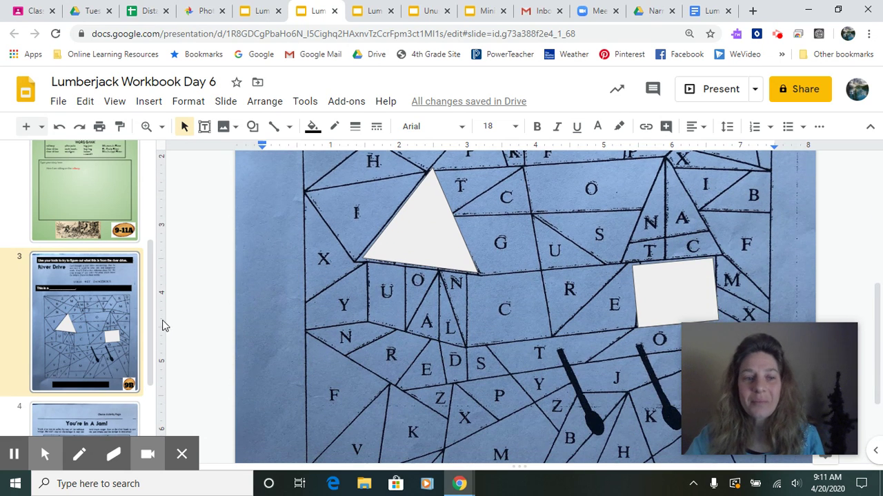
Step: Open the "You're In A Jam!" maze on slide 4 and examine its instructions, the railroad bridge and the log jam
scroll(84, 331, down, 3)
click(84, 351)
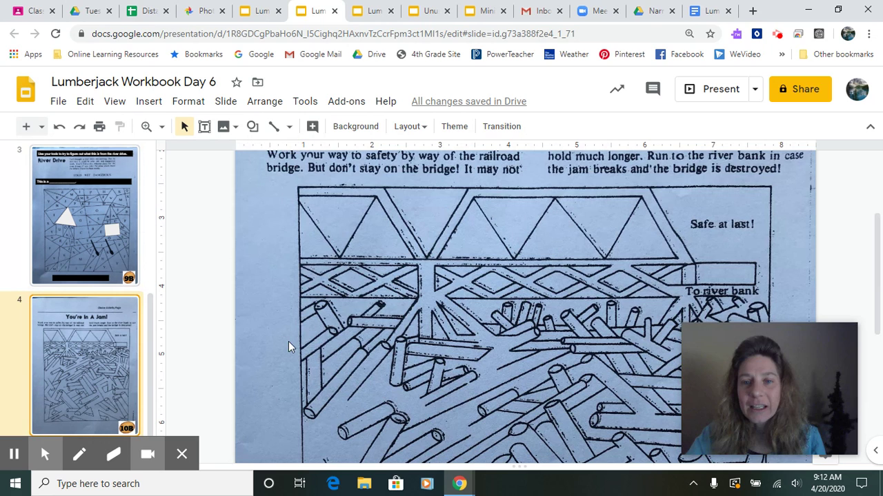
scroll(486, 296, up, 3)
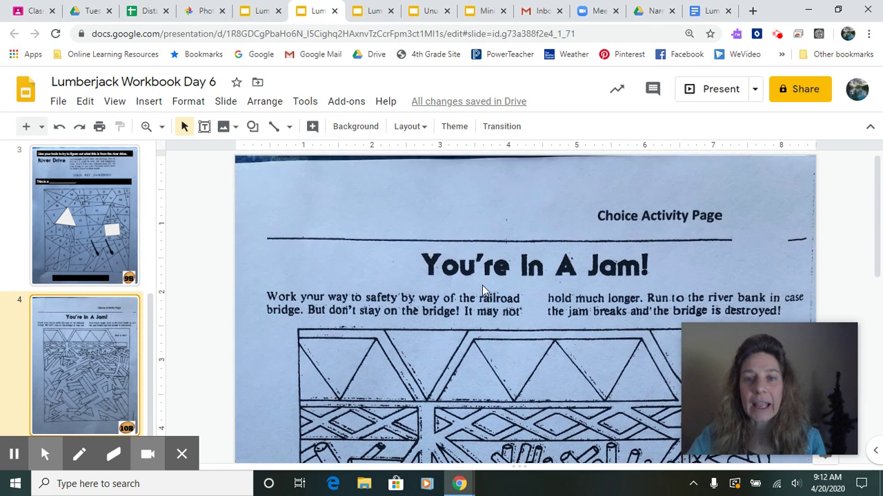
scroll(424, 328, down, 2)
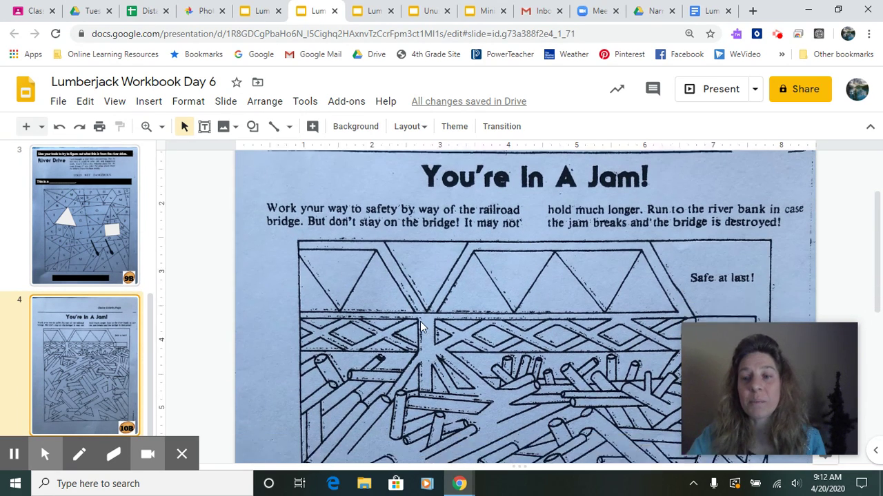
scroll(666, 260, down, 2)
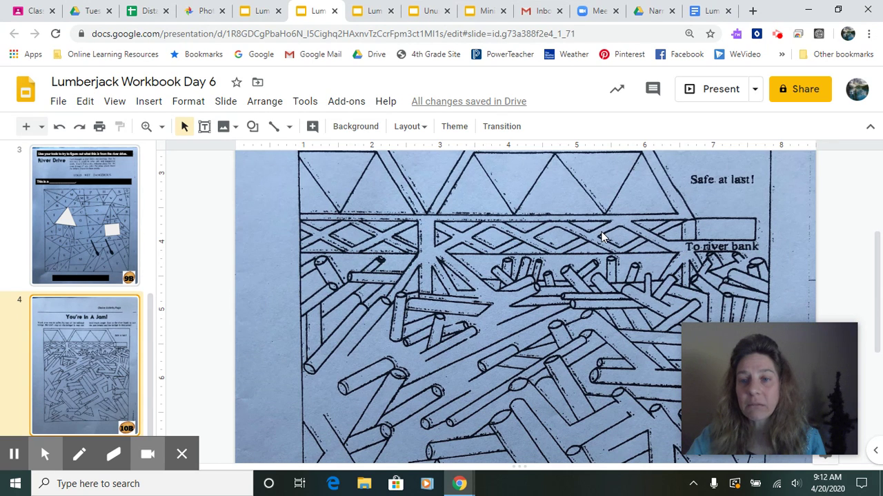
scroll(674, 264, down, 2)
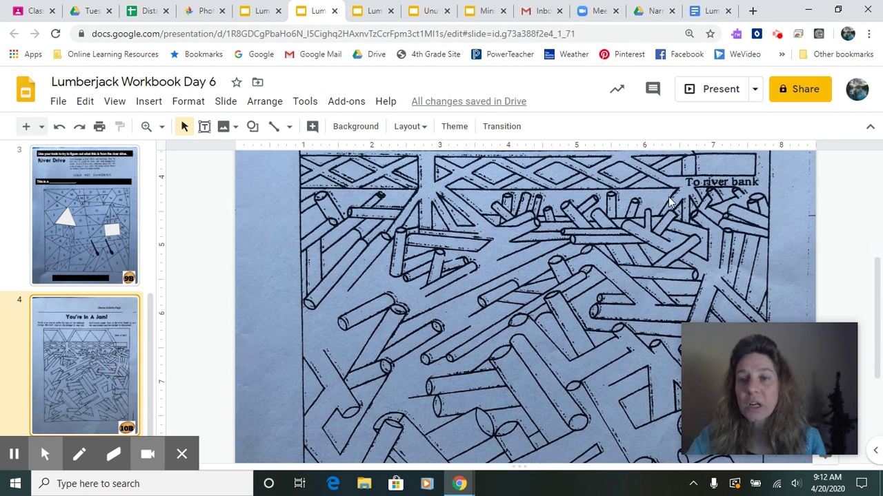
Step: Draw a short line on the bridge beside the "To river bank" label and colour it red
click(275, 131)
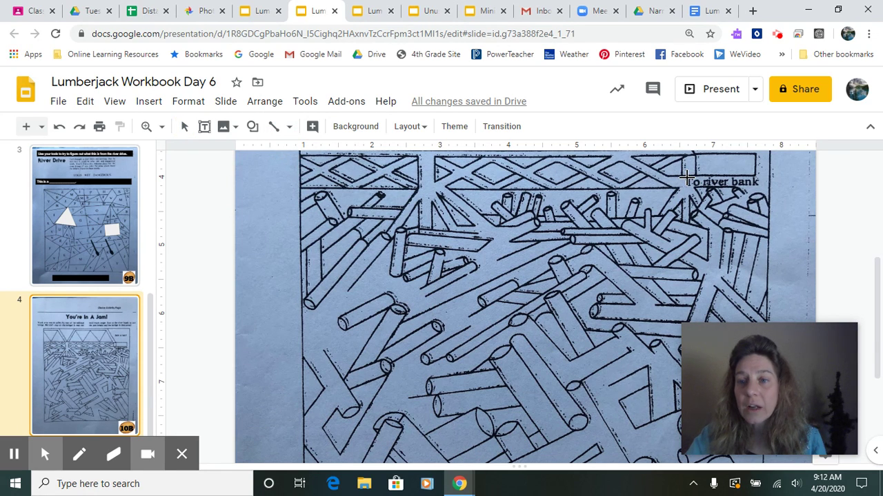
drag(685, 178, 665, 180)
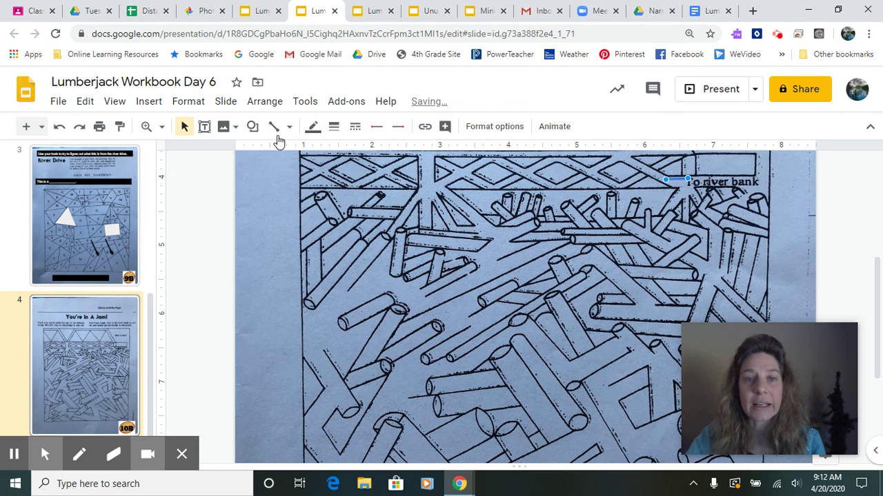
click(312, 128)
click(334, 191)
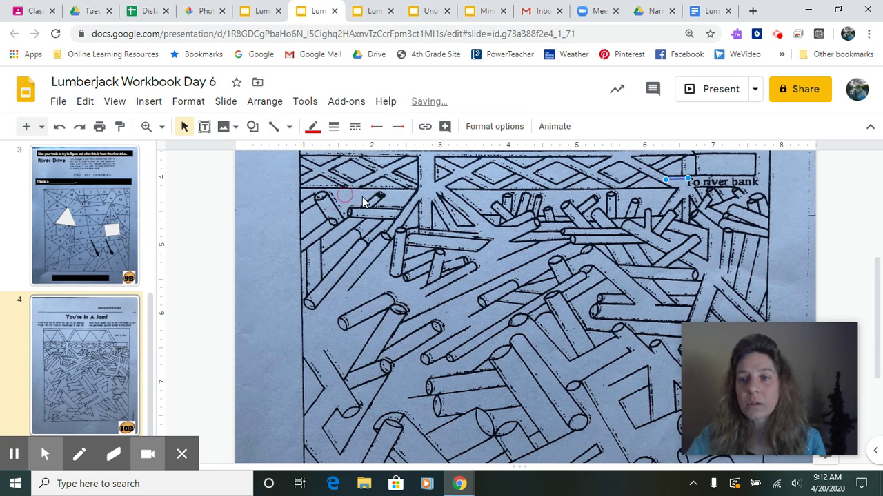
Step: Extend the red path along the bridge away from the river bank with two more connected line segments
click(273, 126)
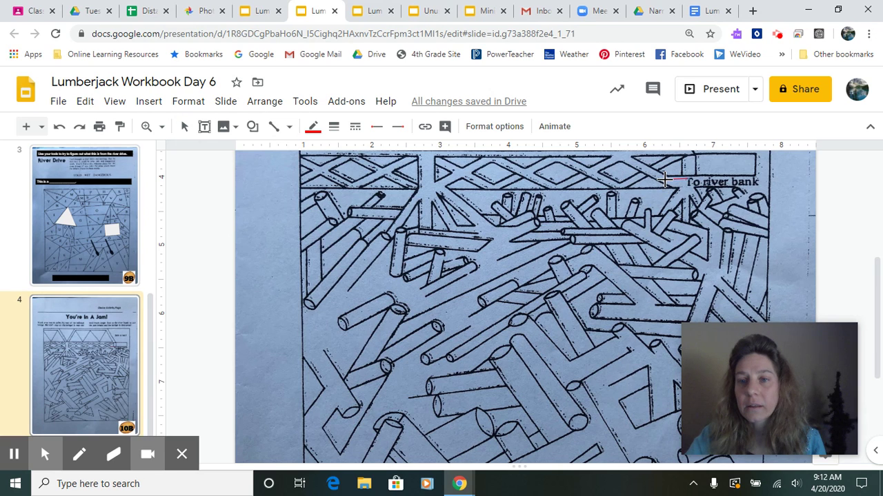
drag(664, 180, 623, 160)
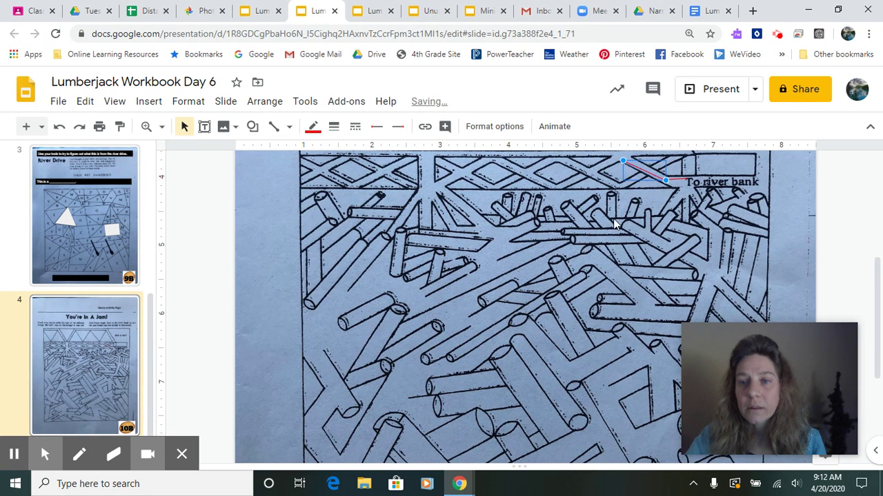
click(274, 127)
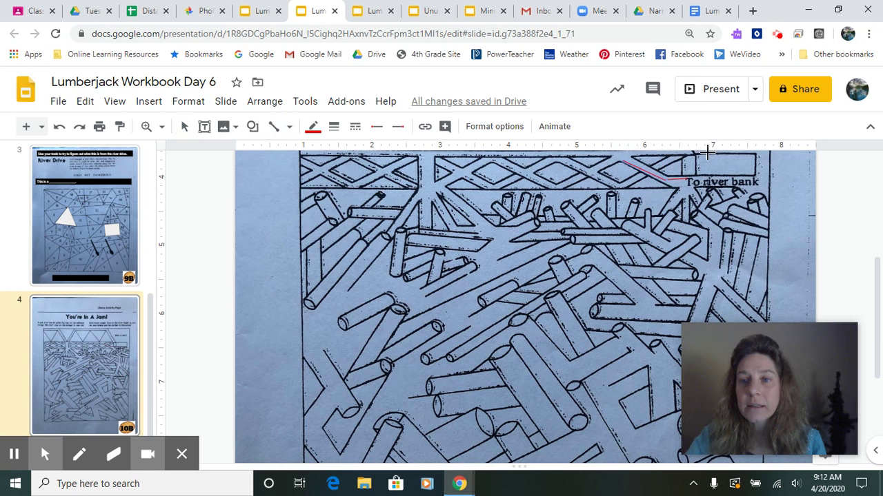
drag(621, 160, 584, 170)
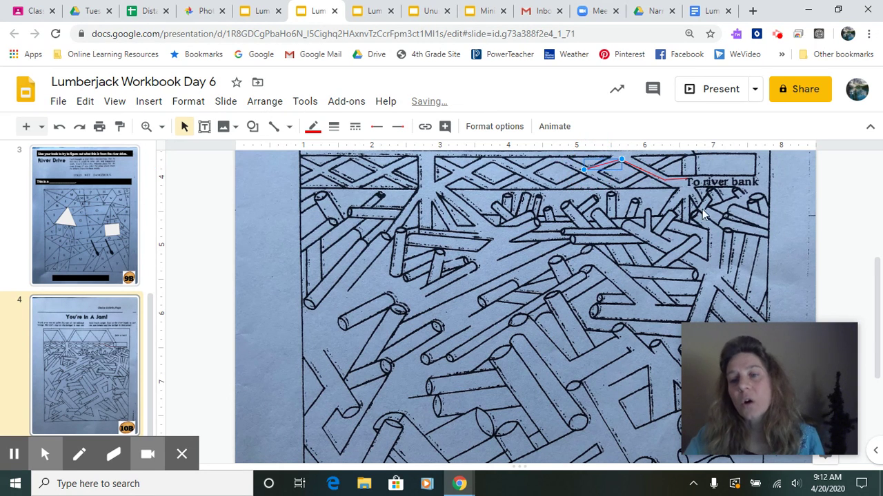
scroll(586, 262, down, 3)
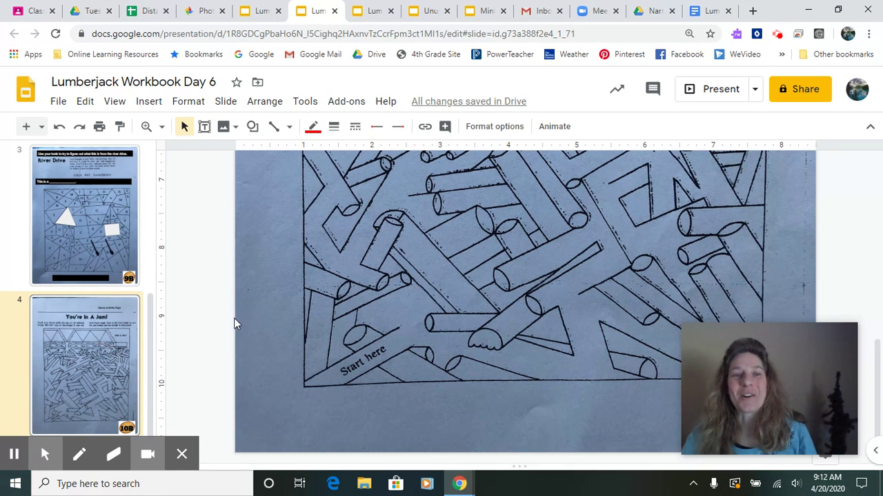
scroll(144, 315, up, 2)
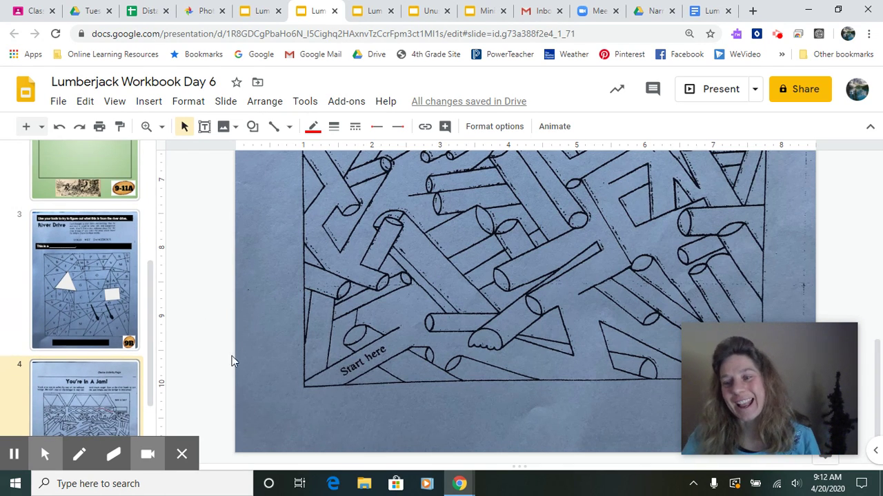